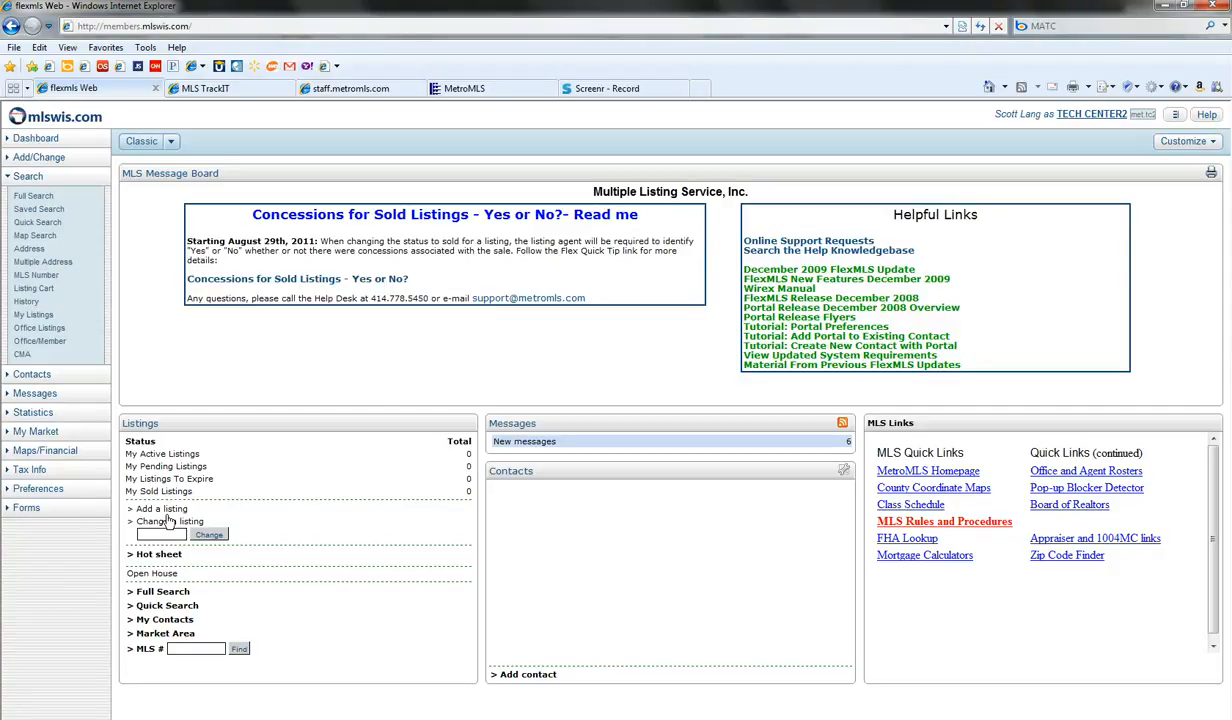
Open the My Map Overlays editor from the preferences and begin a new, empty overlay.
{"action": "left_click", "coordinate": [30, 490]}
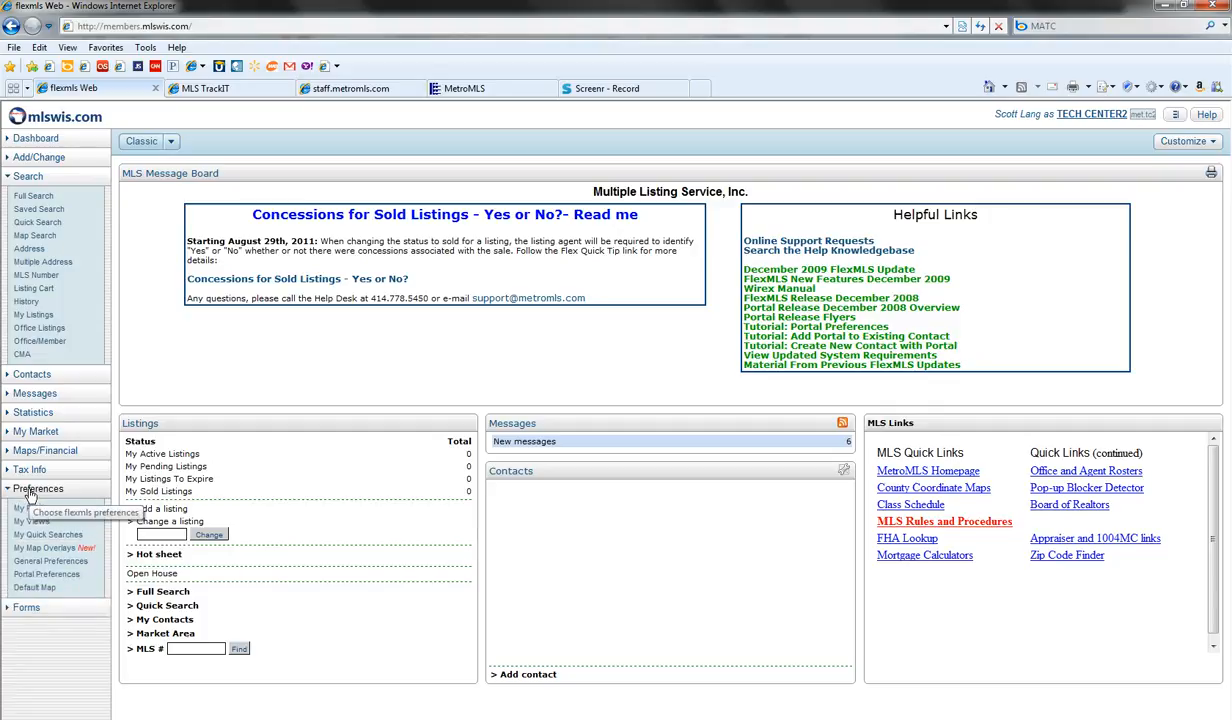
{"action": "left_click", "coordinate": [42, 548]}
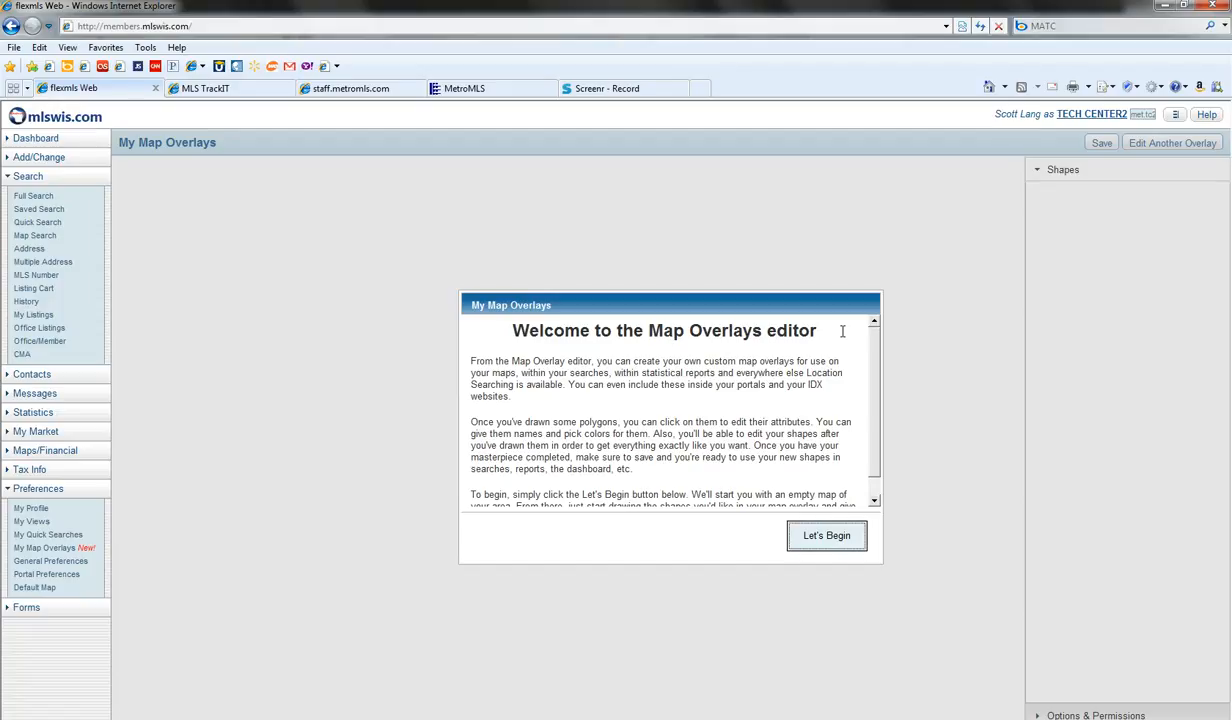
{"action": "left_click", "coordinate": [826, 536]}
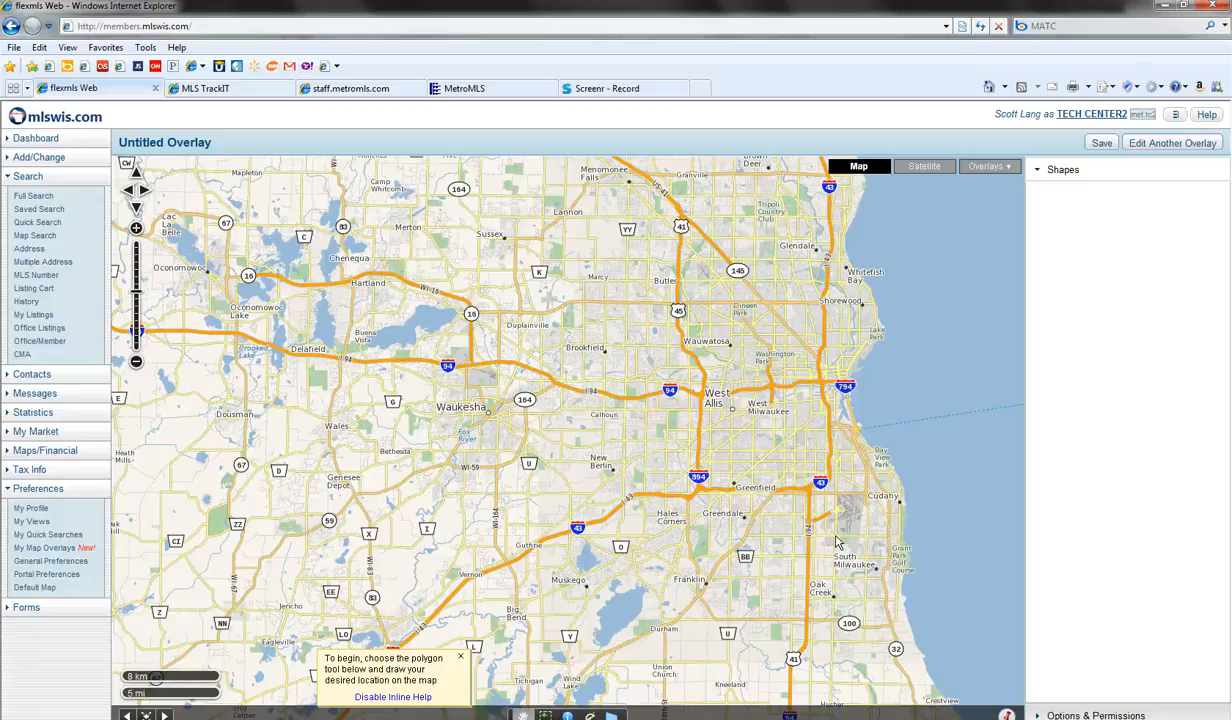
Draw a polygon on the map bounded by I-43, E Layton Ave, the Lake Michigan shoreline and E Bay St.
{"action": "double_click", "coordinate": [855, 472]}
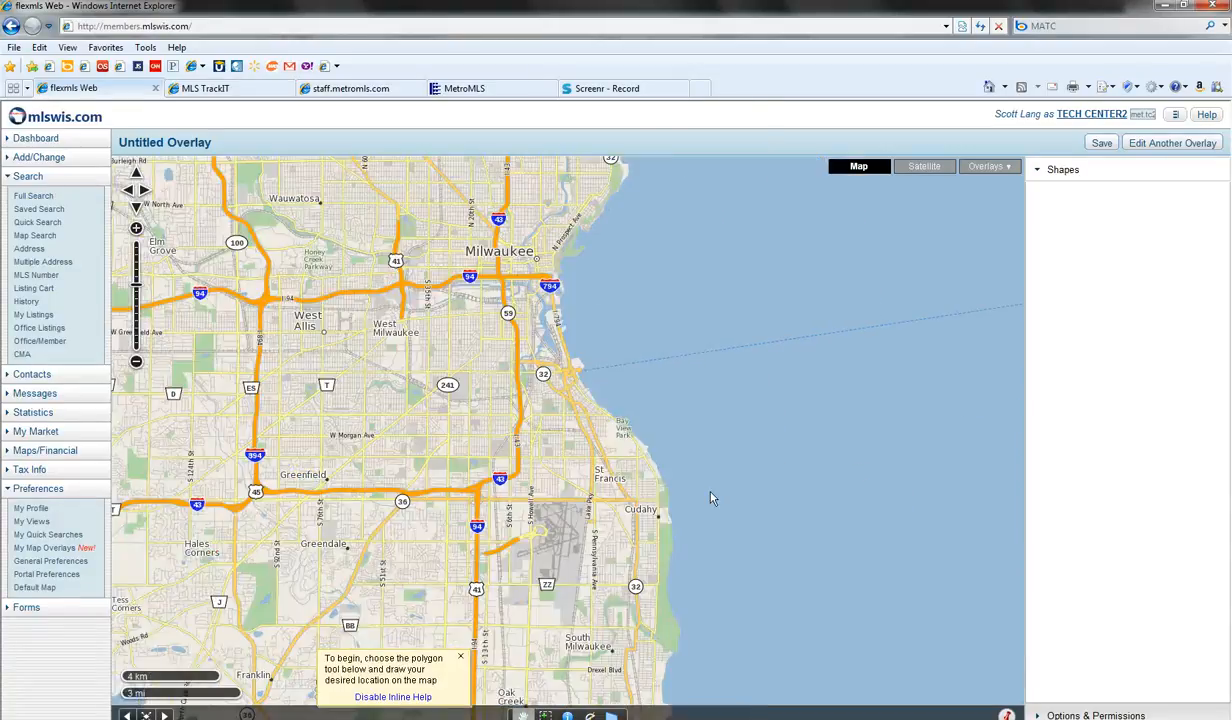
{"action": "double_click", "coordinate": [597, 478]}
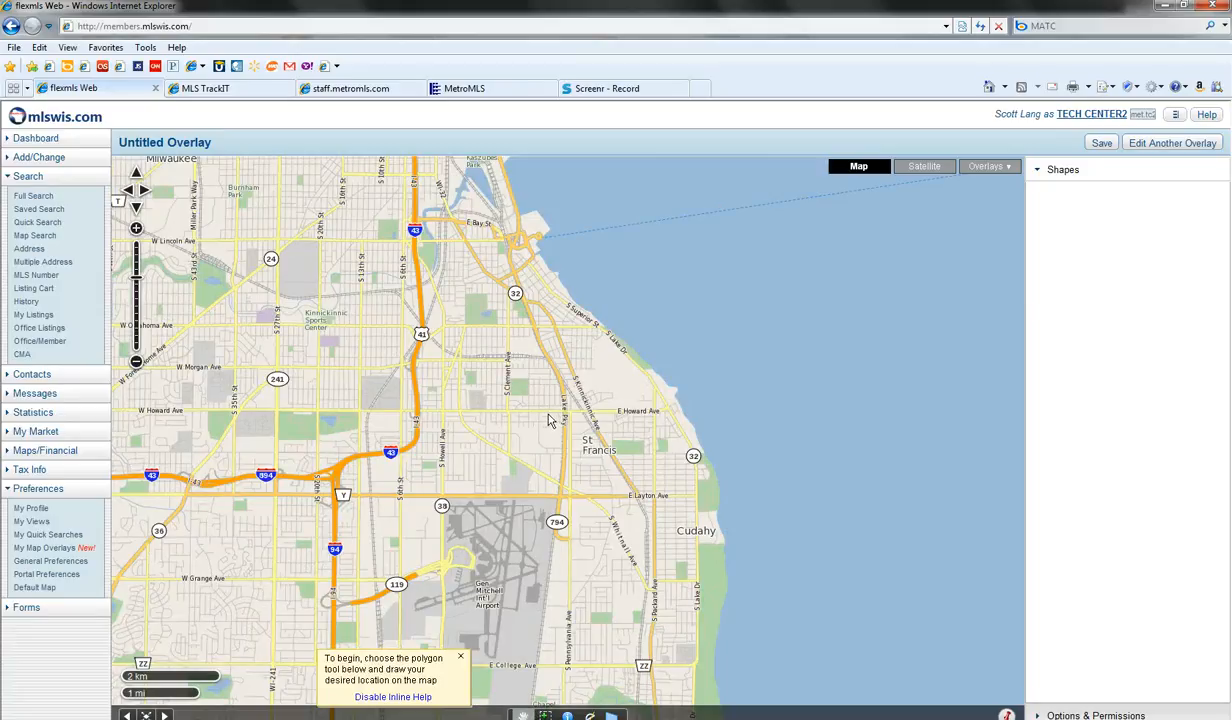
{"action": "left_click_drag", "start_coordinate": [549, 421], "coordinate": [604, 516]}
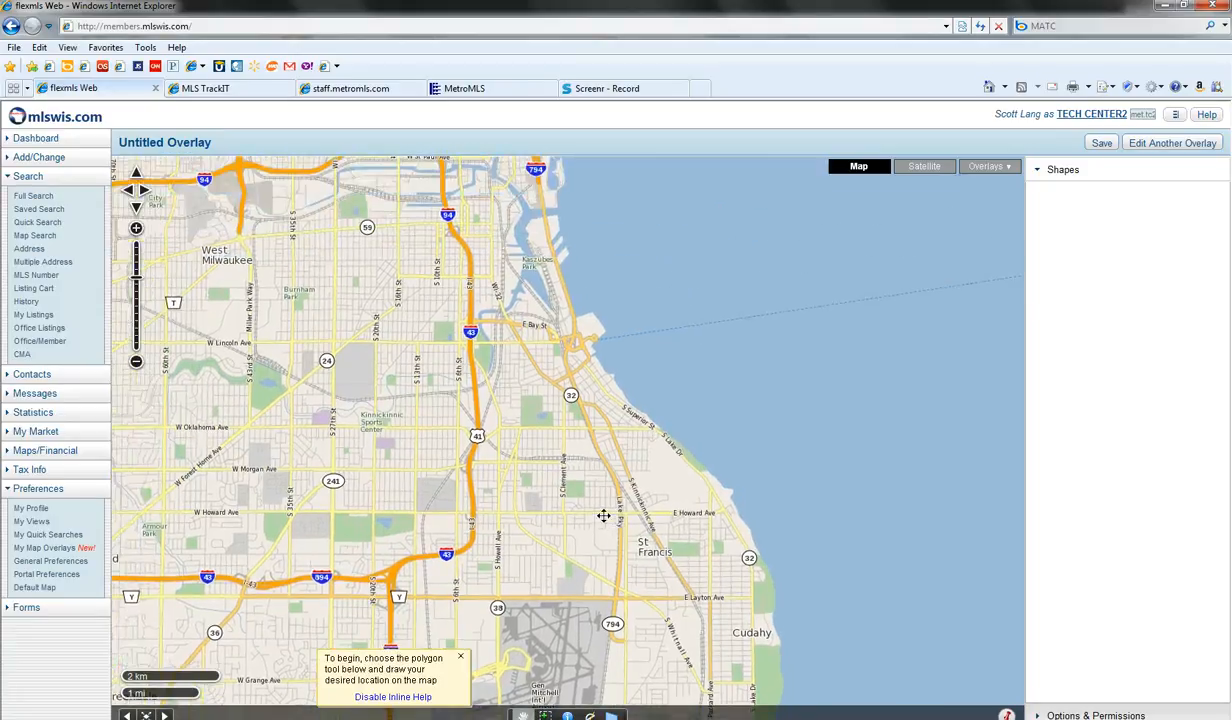
{"action": "left_click_drag", "start_coordinate": [604, 516], "coordinate": [596, 493]}
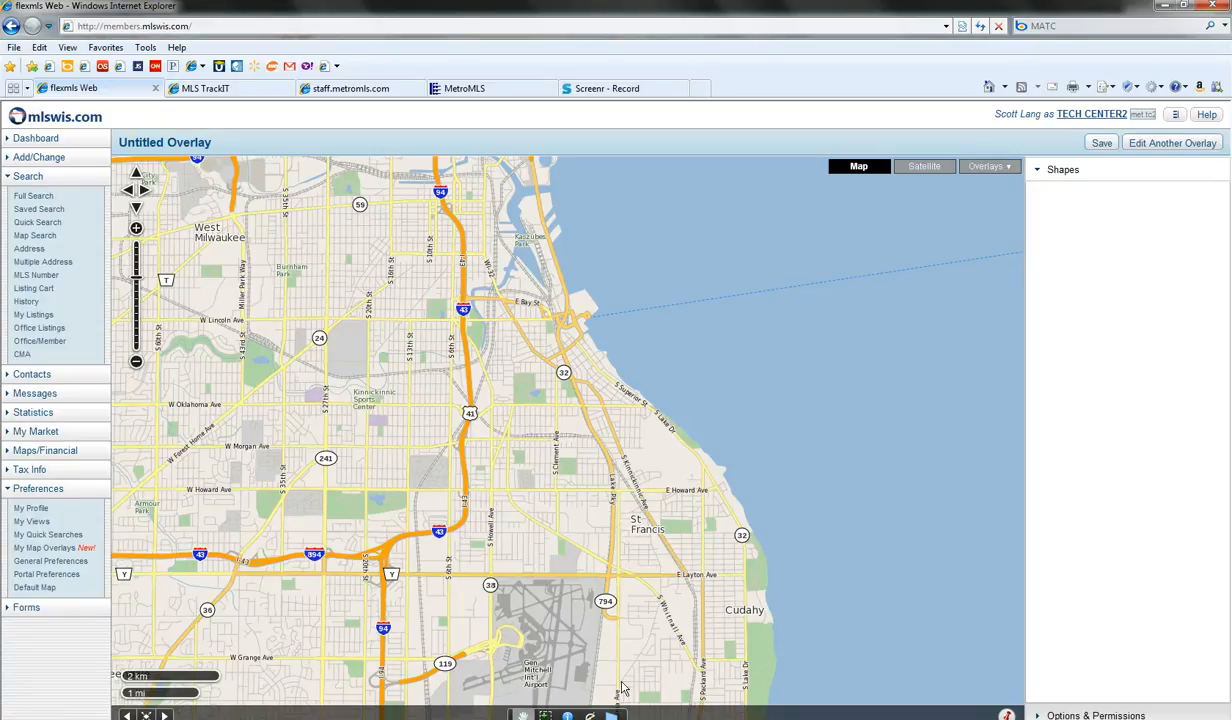
{"action": "left_click", "coordinate": [612, 716]}
{"action": "left_click", "coordinate": [465, 309]}
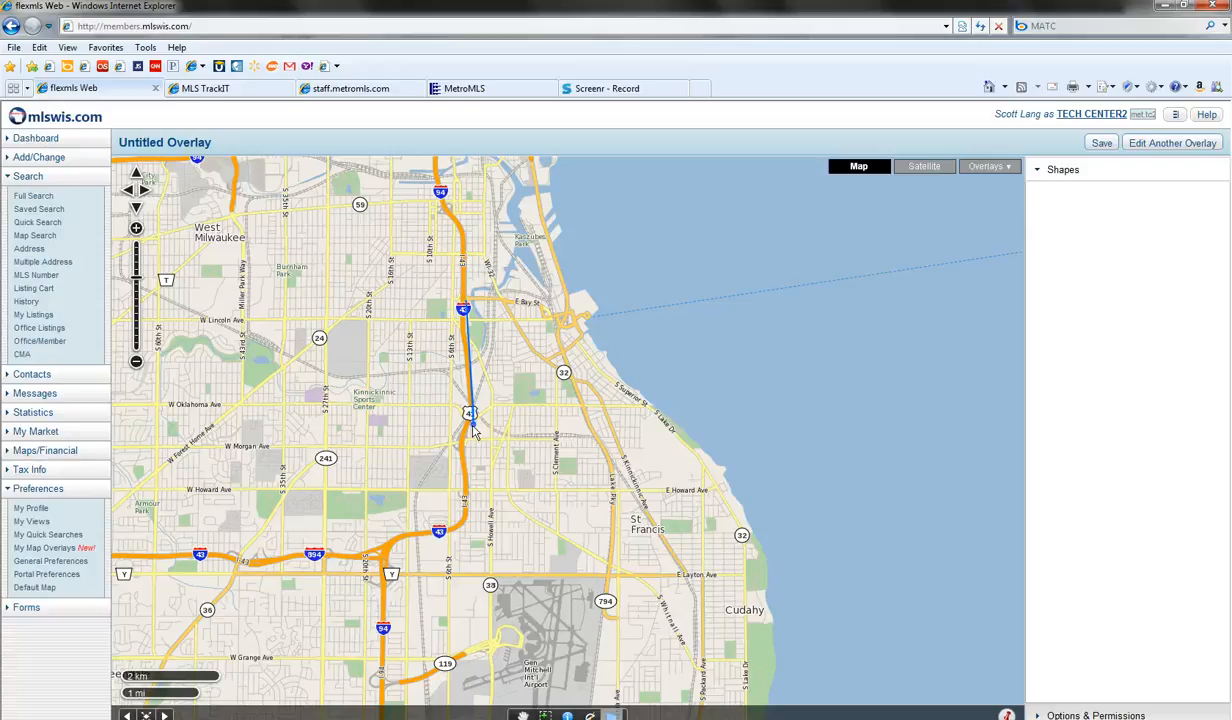
{"action": "left_click", "coordinate": [470, 413]}
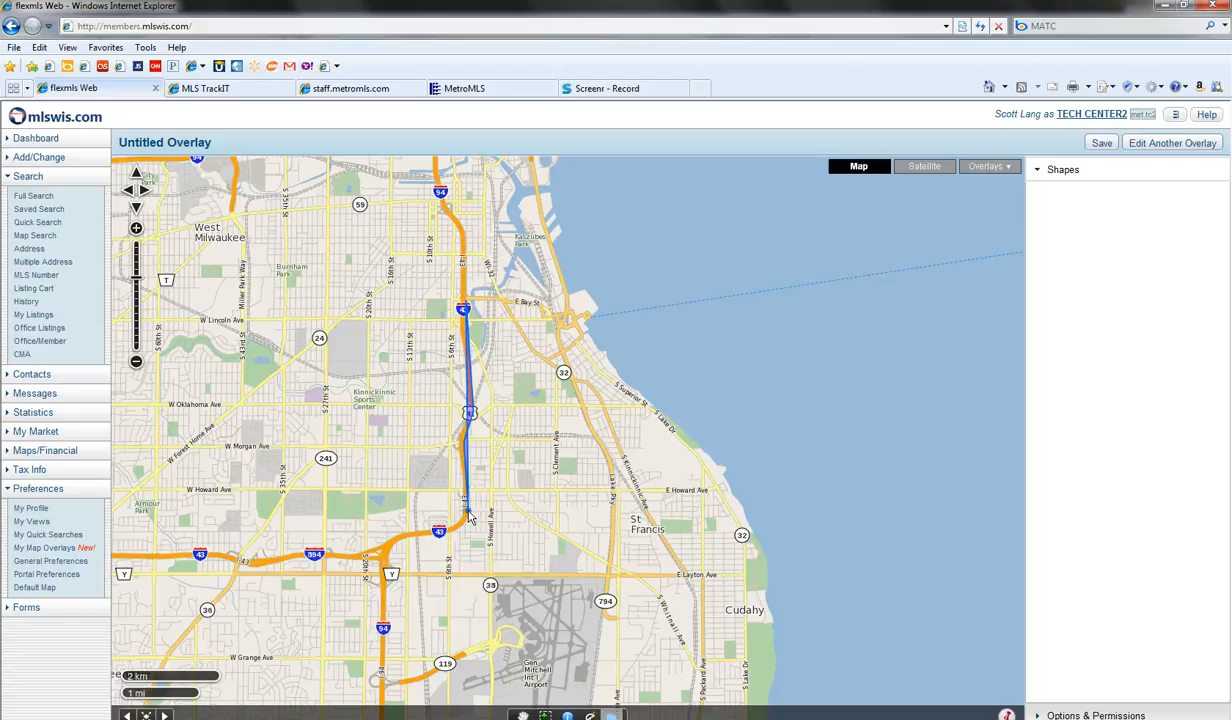
{"action": "left_click", "coordinate": [465, 578]}
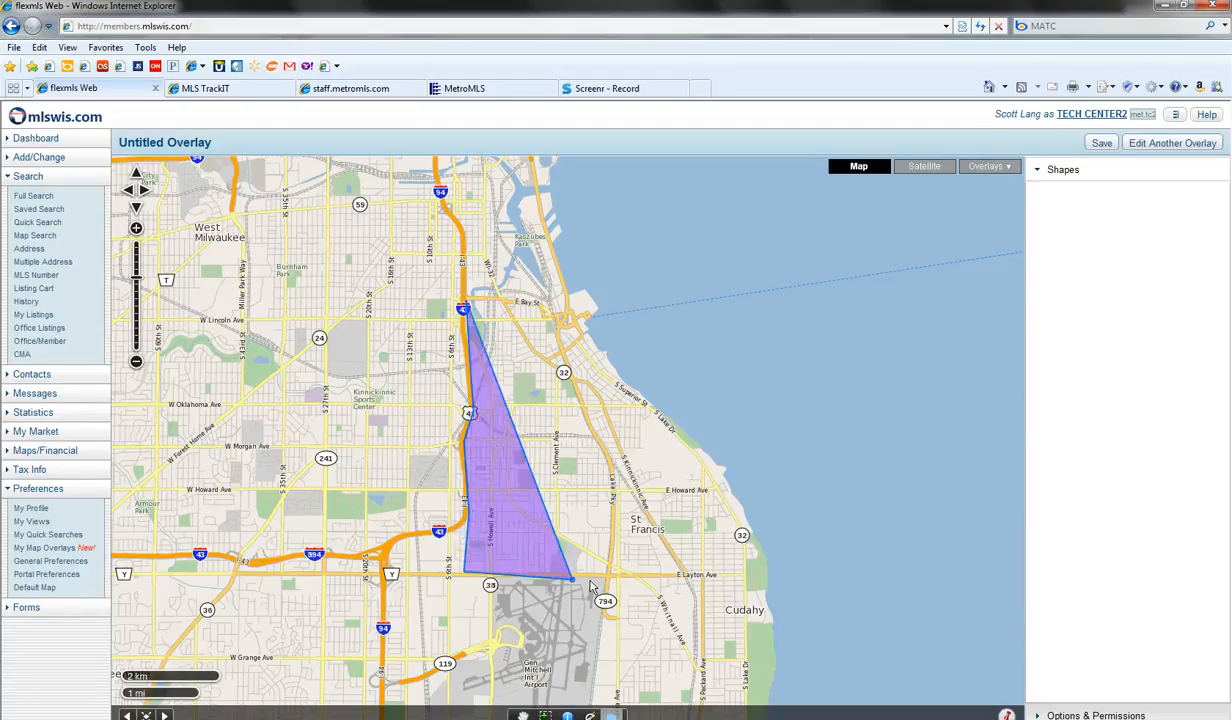
{"action": "left_click", "coordinate": [766, 579]}
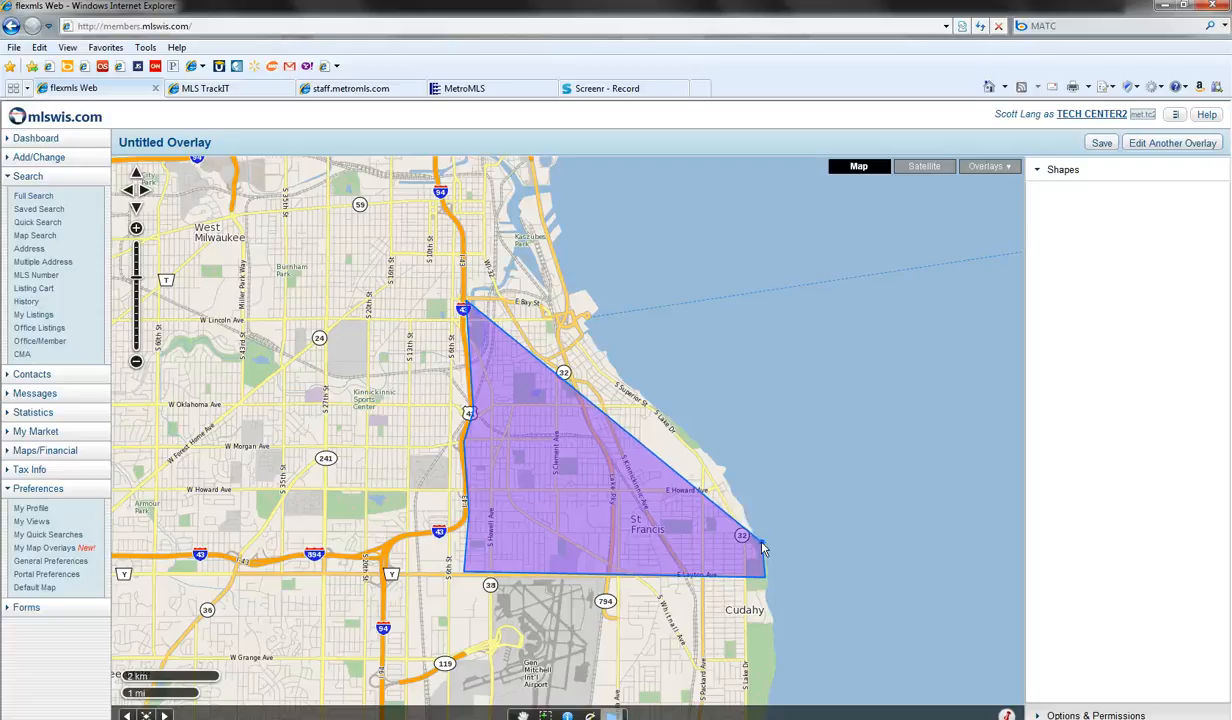
{"action": "left_click", "coordinate": [762, 542]}
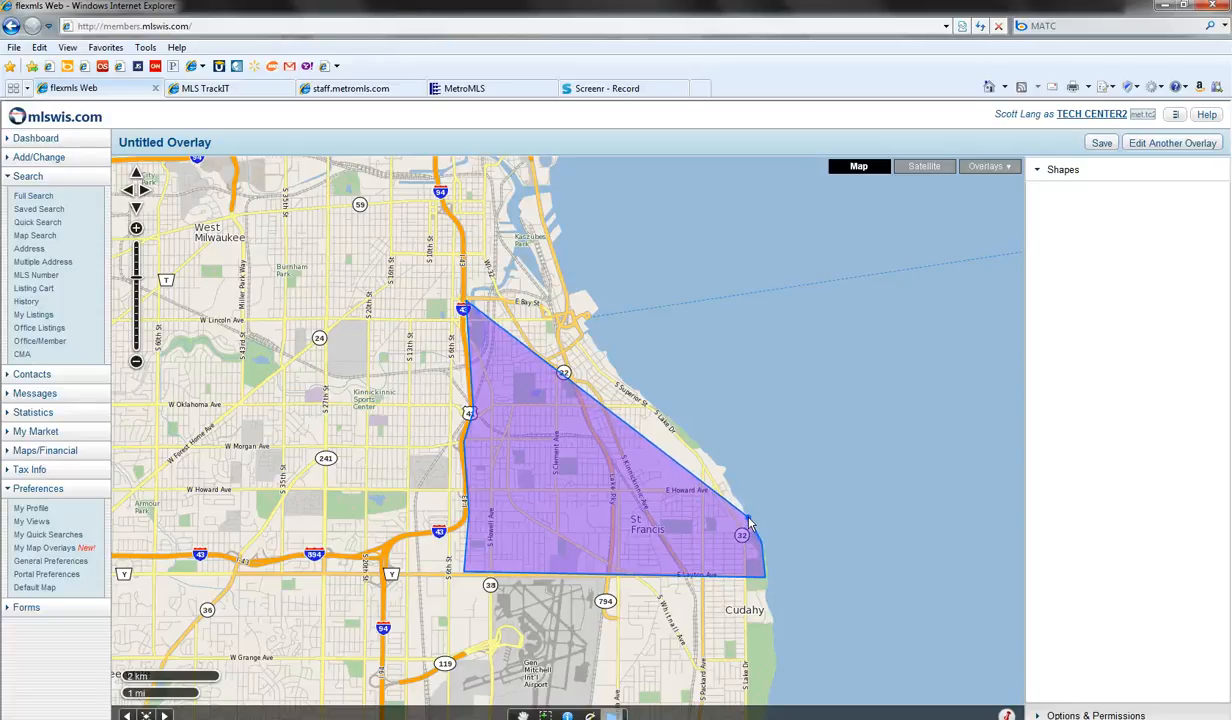
{"action": "left_click", "coordinate": [726, 476]}
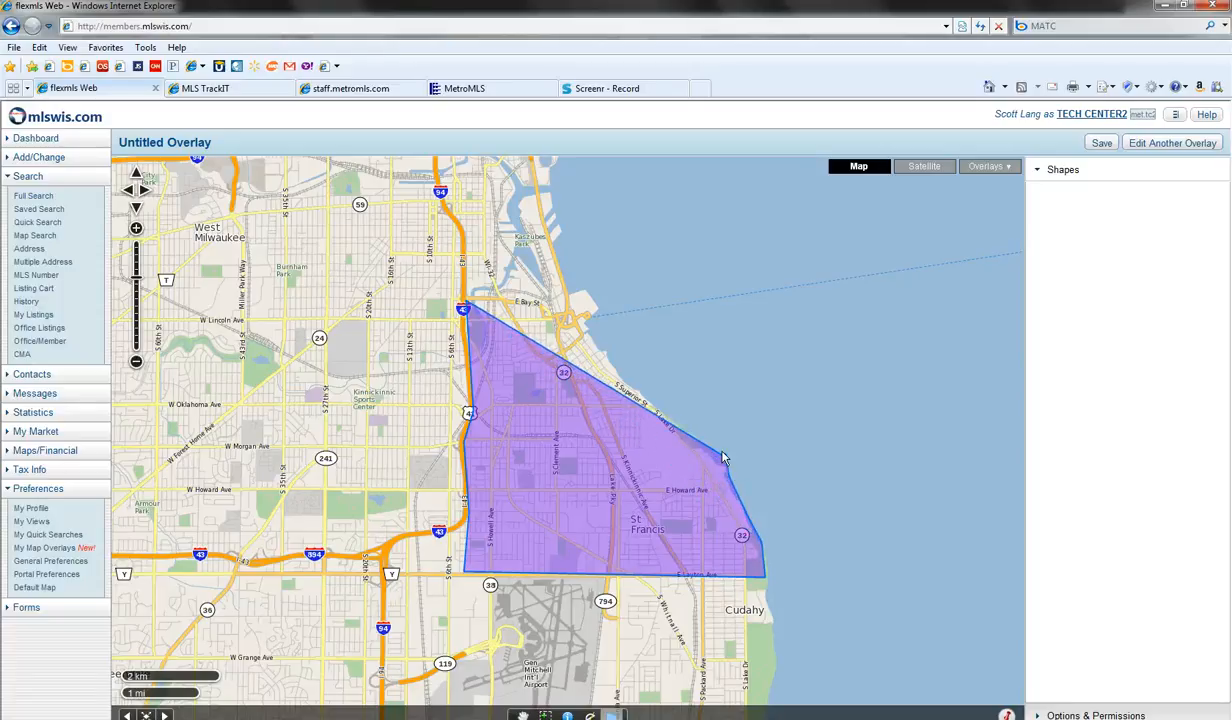
{"action": "left_click", "coordinate": [703, 447]}
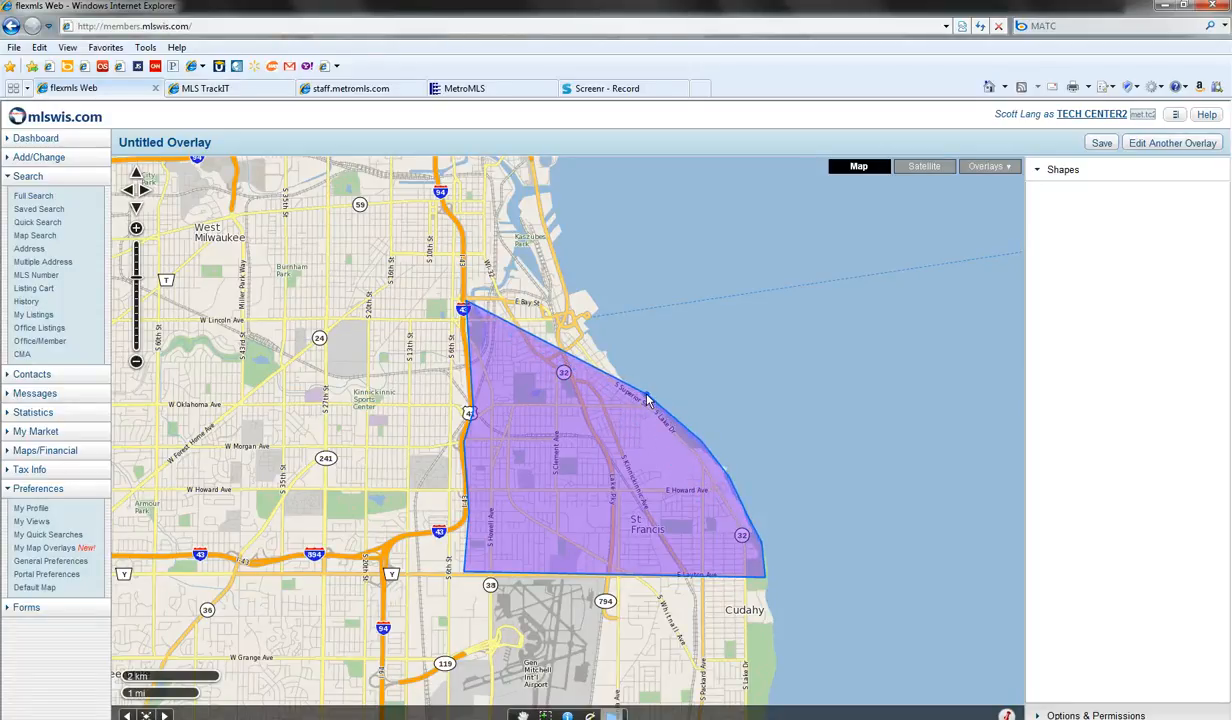
{"action": "left_click", "coordinate": [609, 357]}
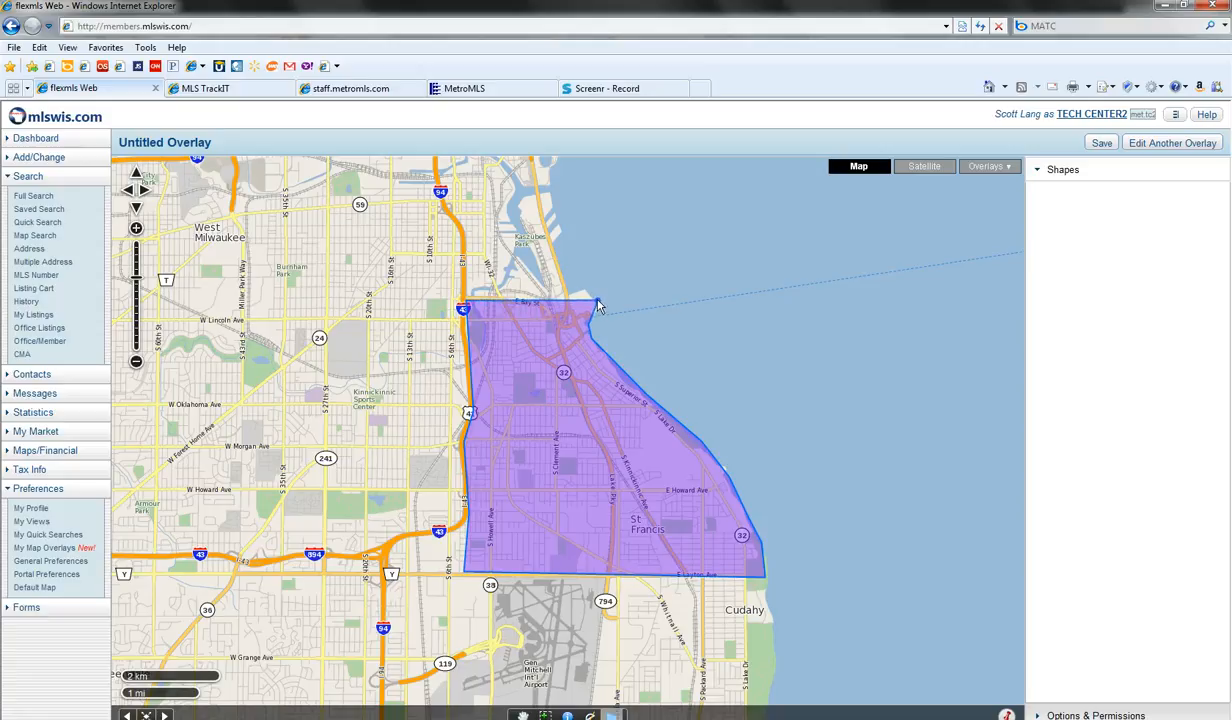
{"action": "double_click", "coordinate": [598, 305]}
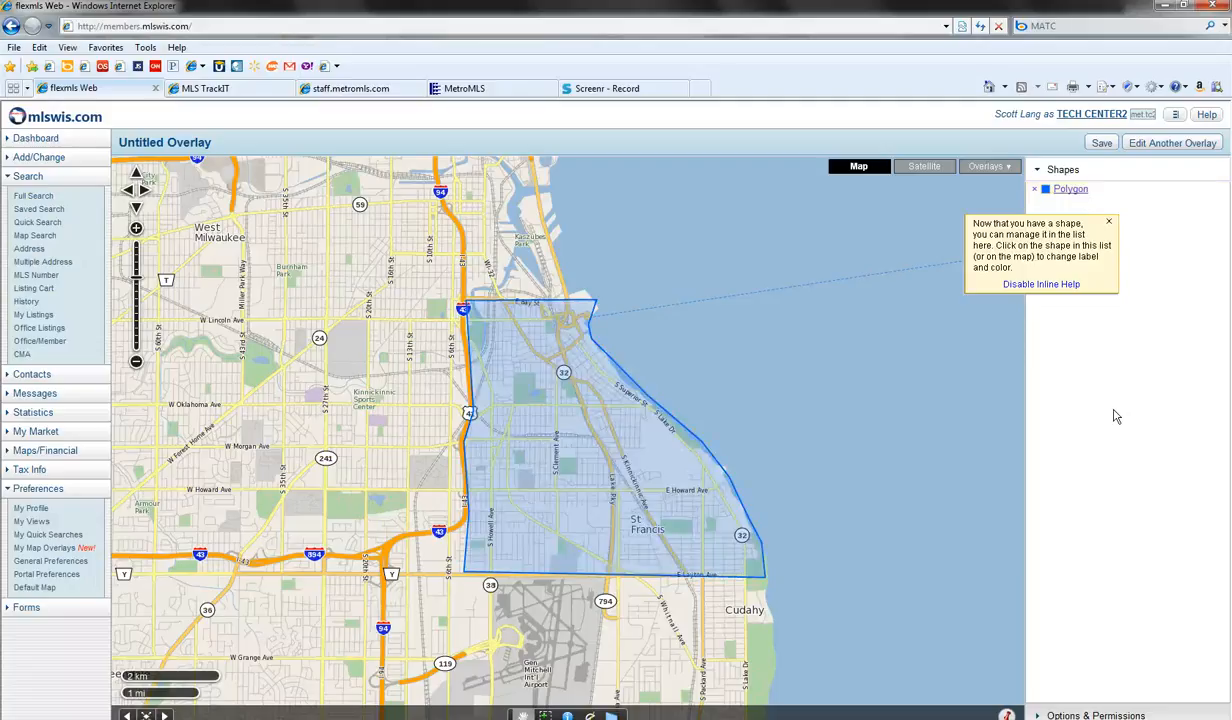
Rename the drawn polygon as Bayview and set its color to orange.
{"action": "left_click", "coordinate": [1070, 189]}
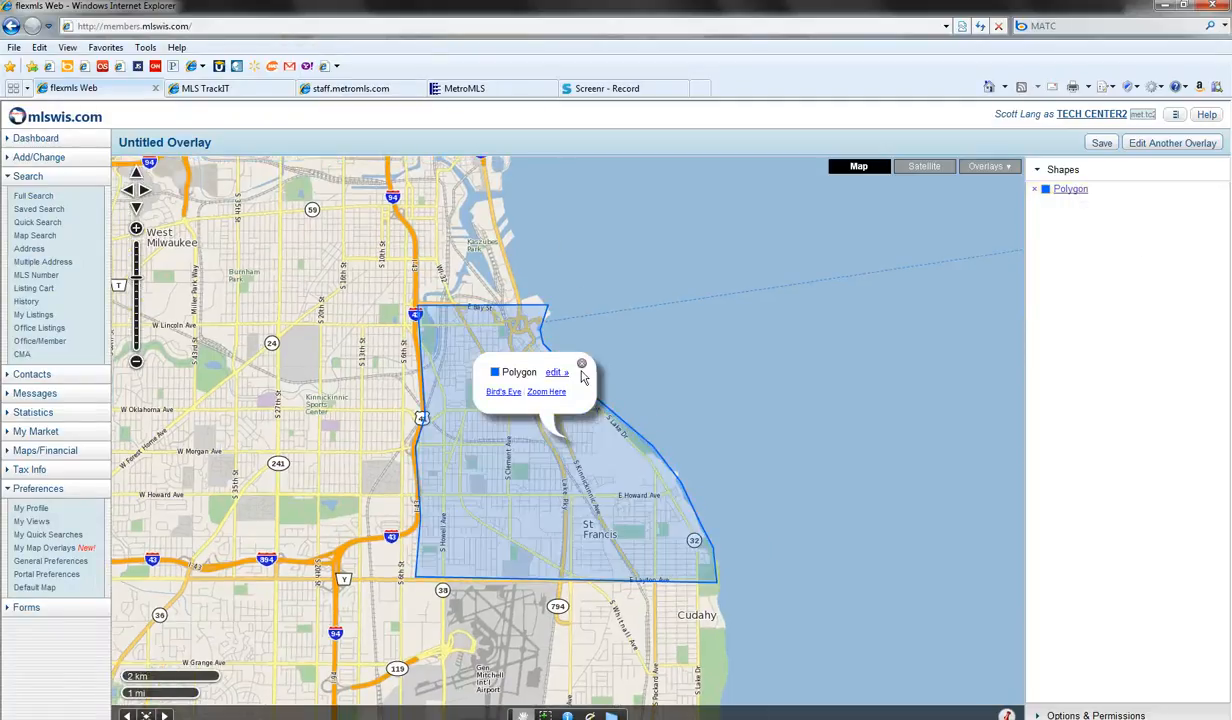
{"action": "left_click", "coordinate": [556, 372]}
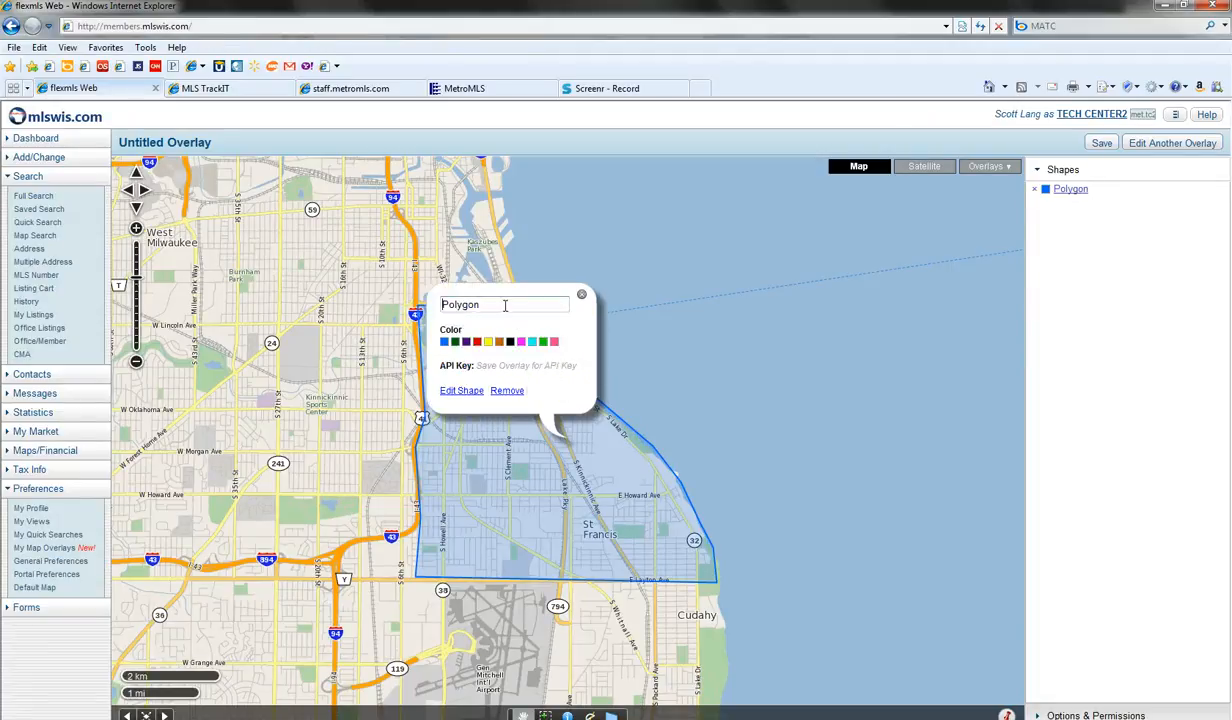
{"action": "left_click_drag", "start_coordinate": [580, 305], "coordinate": [437, 311]}
{"action": "type", "text": "Bayview"}
{"action": "left_click", "coordinate": [499, 342]}
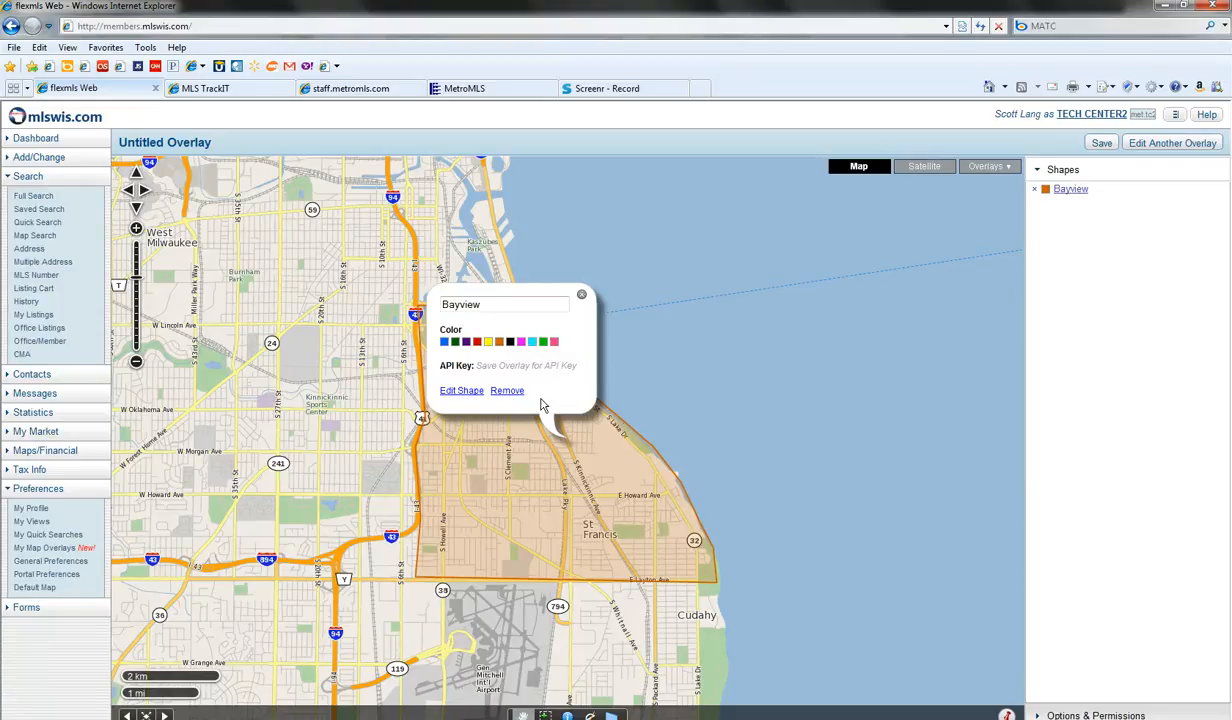
{"action": "left_click", "coordinate": [458, 393]}
{"action": "left_click", "coordinate": [582, 298]}
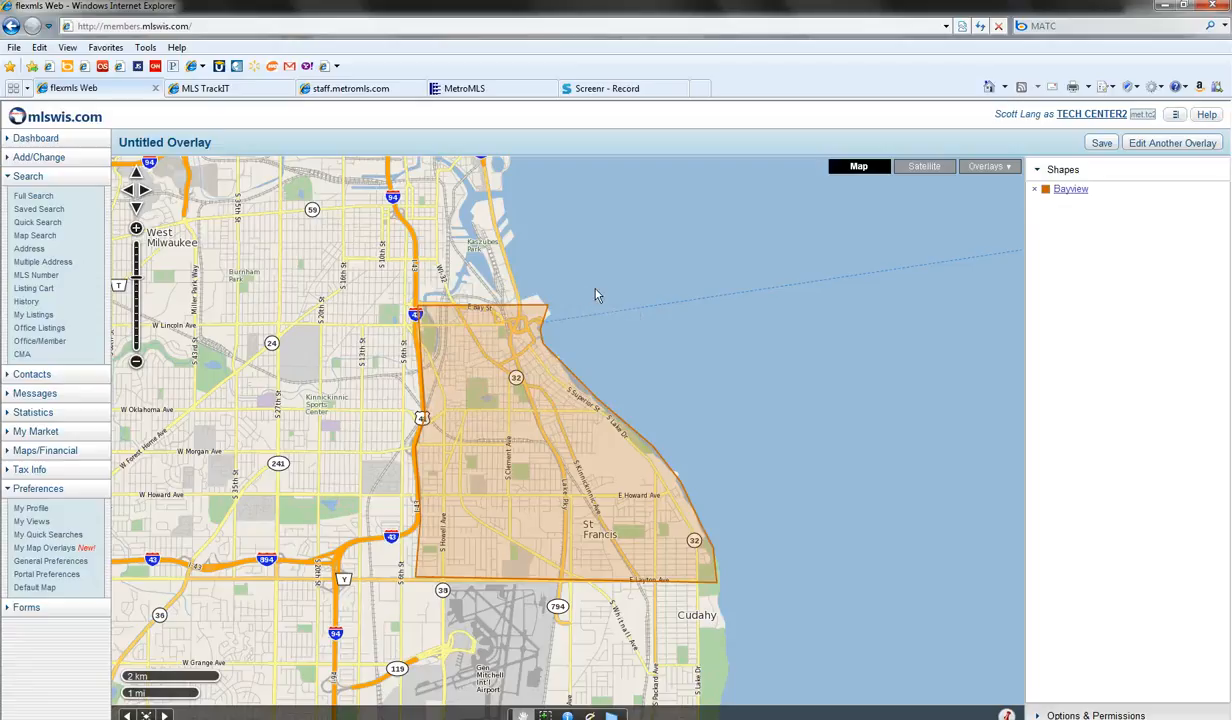
Save the drawn shape as a new overlay named Bayview.
{"action": "left_click", "coordinate": [1102, 144]}
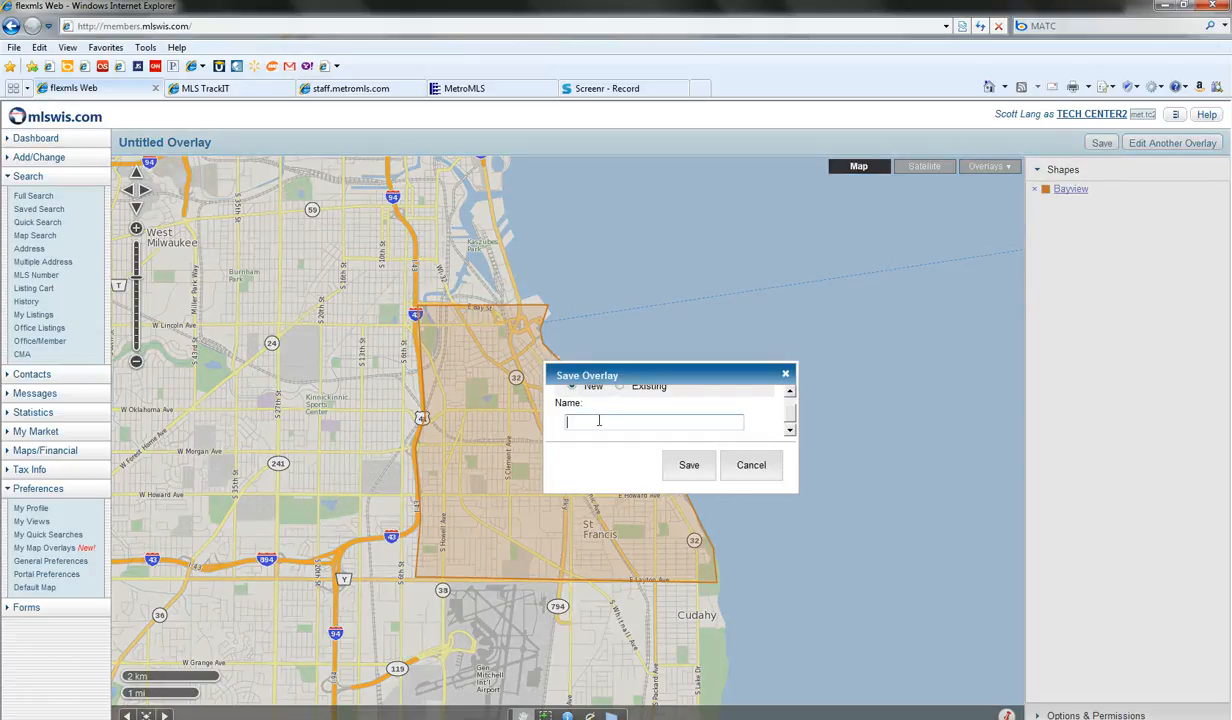
{"action": "left_click", "coordinate": [790, 402]}
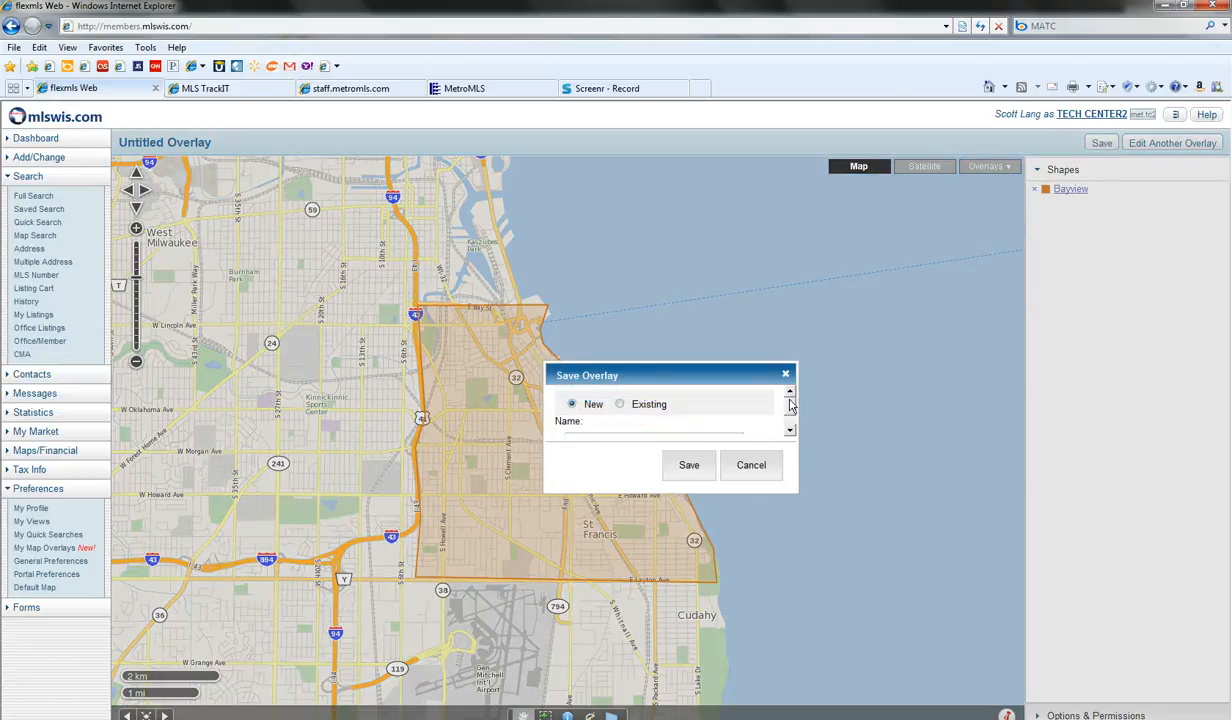
{"action": "mouse_move", "coordinate": [790, 402]}
{"action": "left_mouse_down"}
{"action": "mouse_move", "coordinate": [790, 420]}
{"action": "mouse_move", "coordinate": [790, 410]}
{"action": "left_mouse_up"}
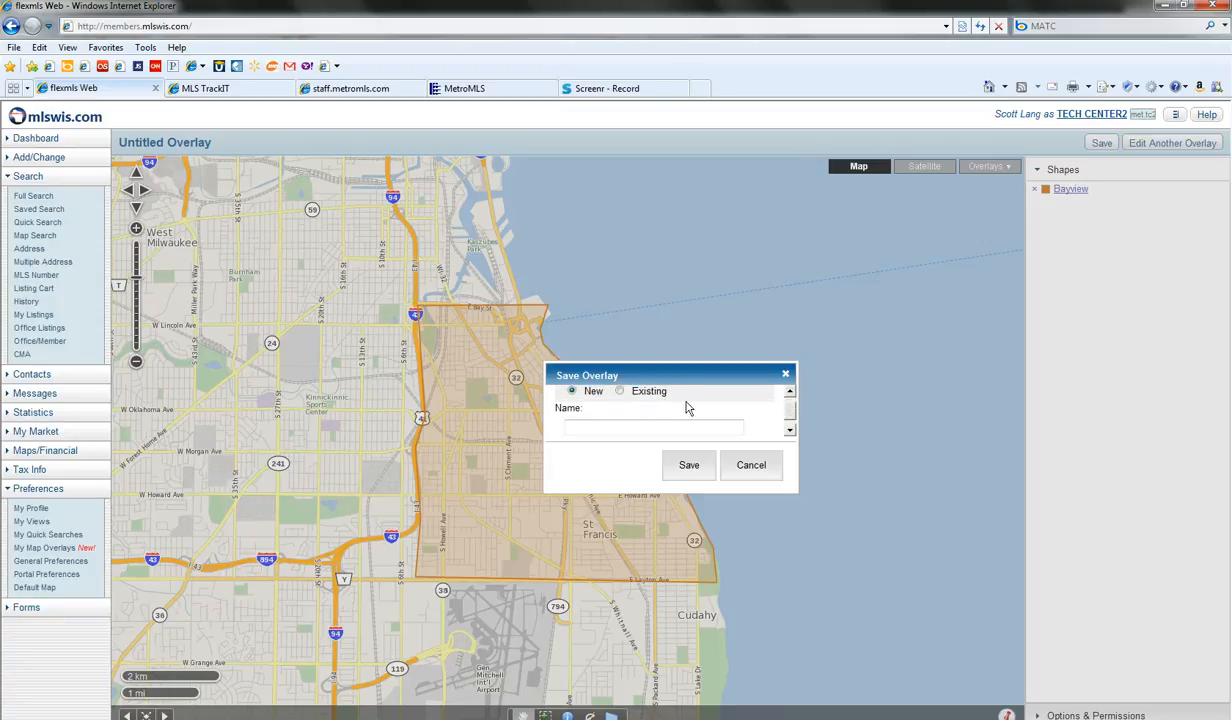
{"action": "left_click_drag", "start_coordinate": [788, 413], "coordinate": [788, 418]}
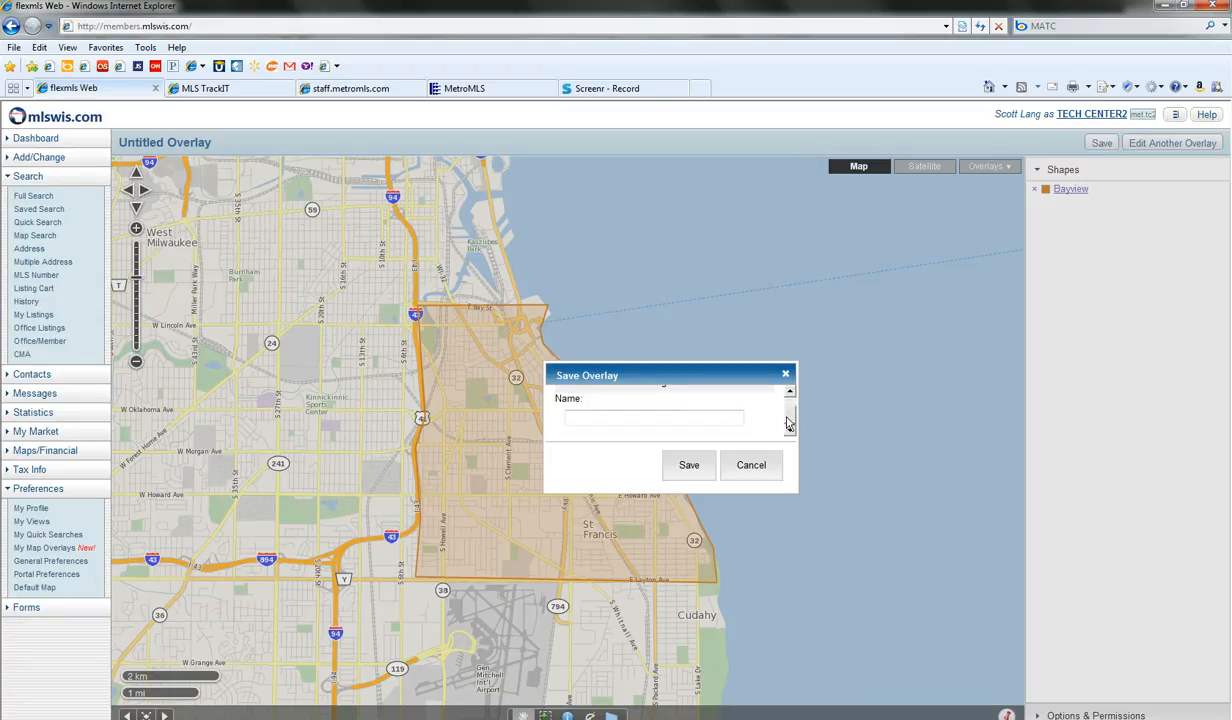
{"action": "left_click", "coordinate": [687, 419]}
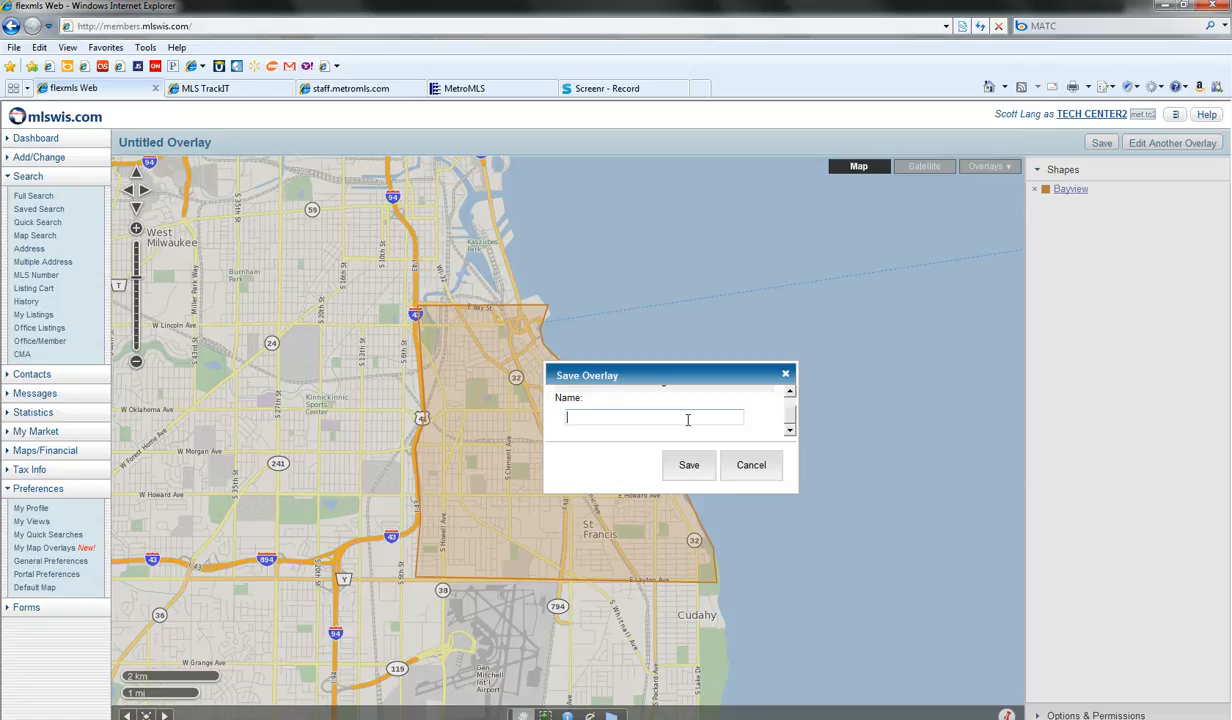
{"action": "type", "text": "Bayview"}
{"action": "left_click", "coordinate": [688, 466]}
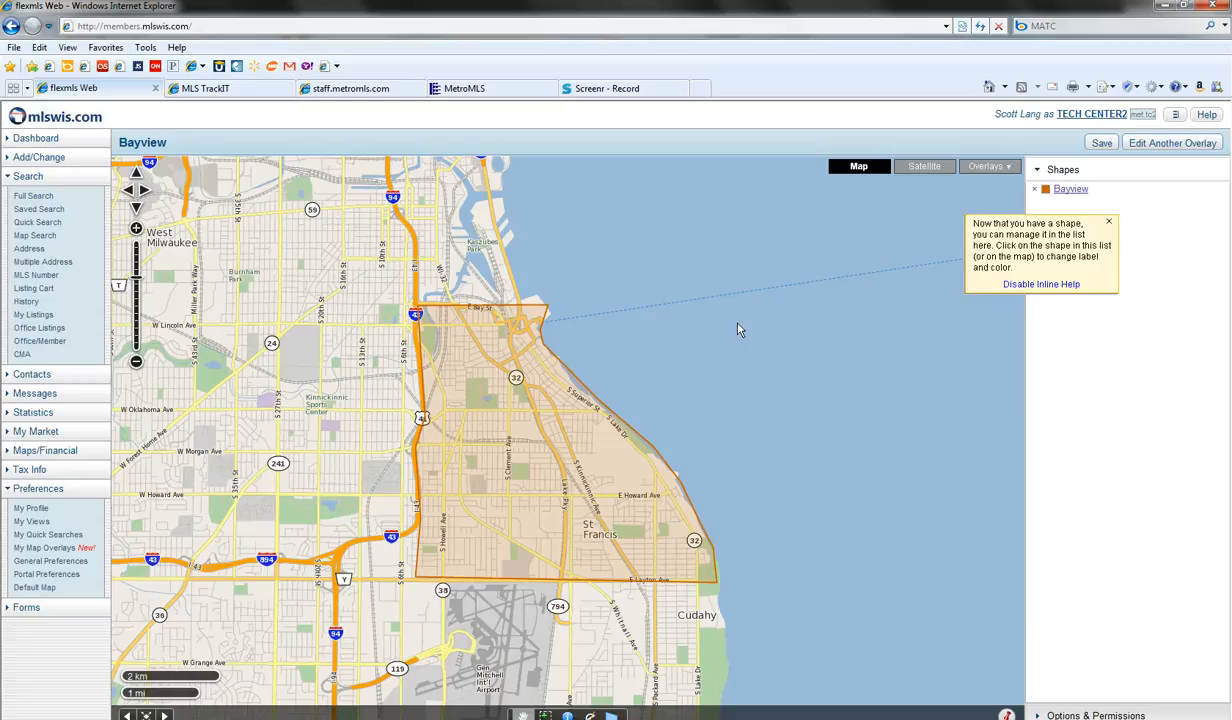
Return to the My Map Overlays list and select the Bayview overlay to view its details.
{"action": "left_click", "coordinate": [24, 551]}
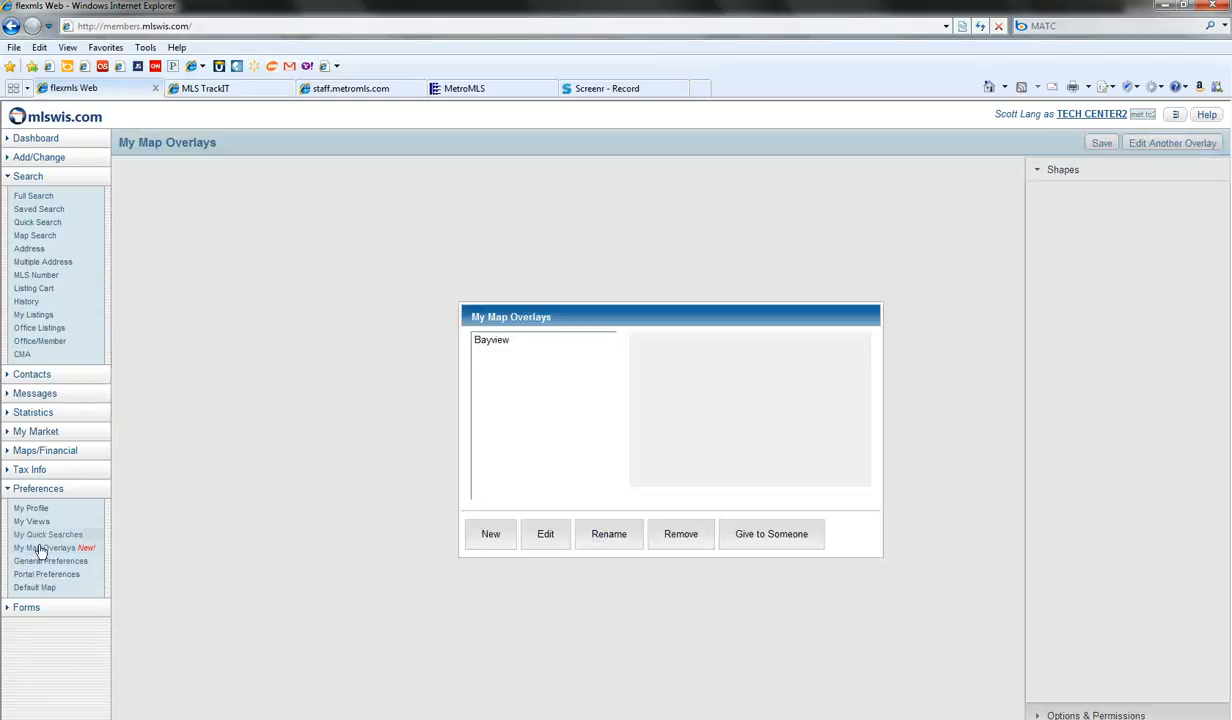
{"action": "left_click", "coordinate": [478, 340]}
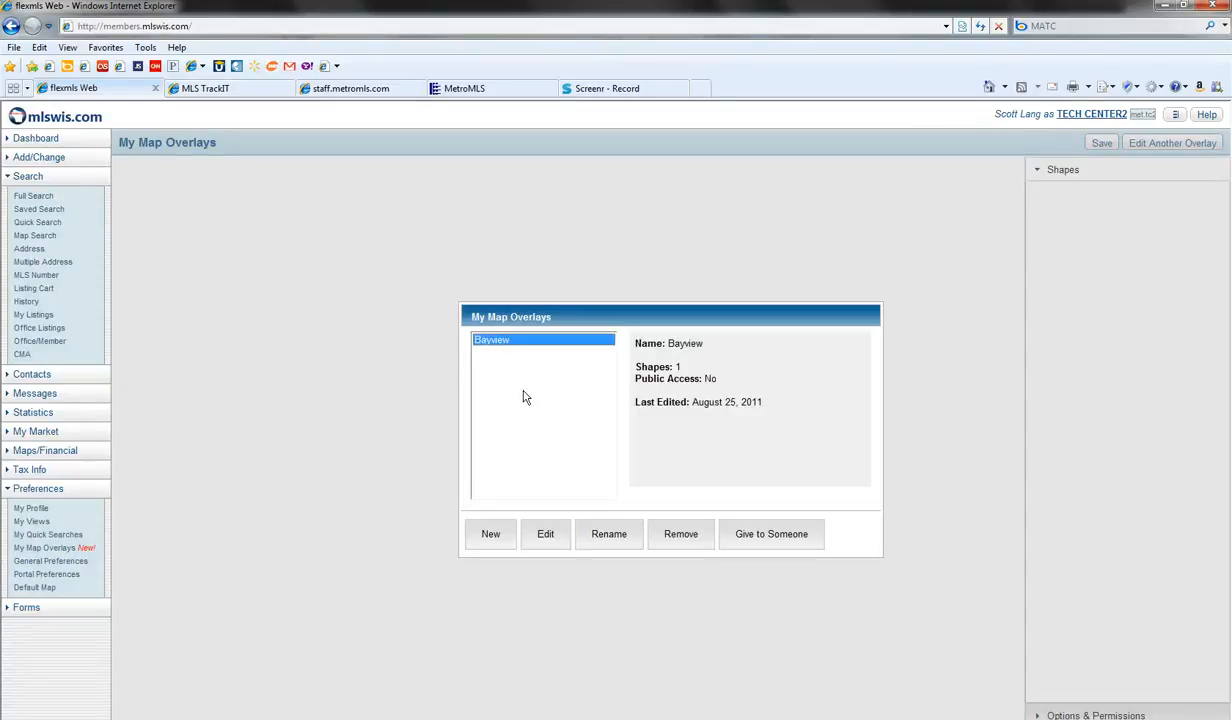